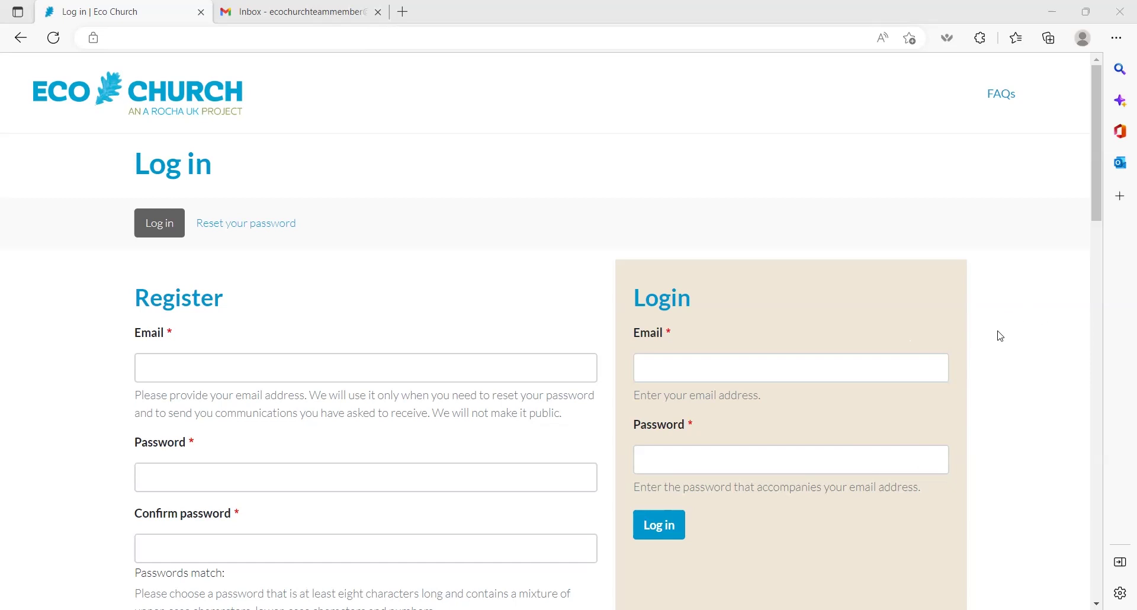
Step: Fill the Login form with the saved email address and the account password
click(921, 374)
key(ctrl+v)
click(872, 463)
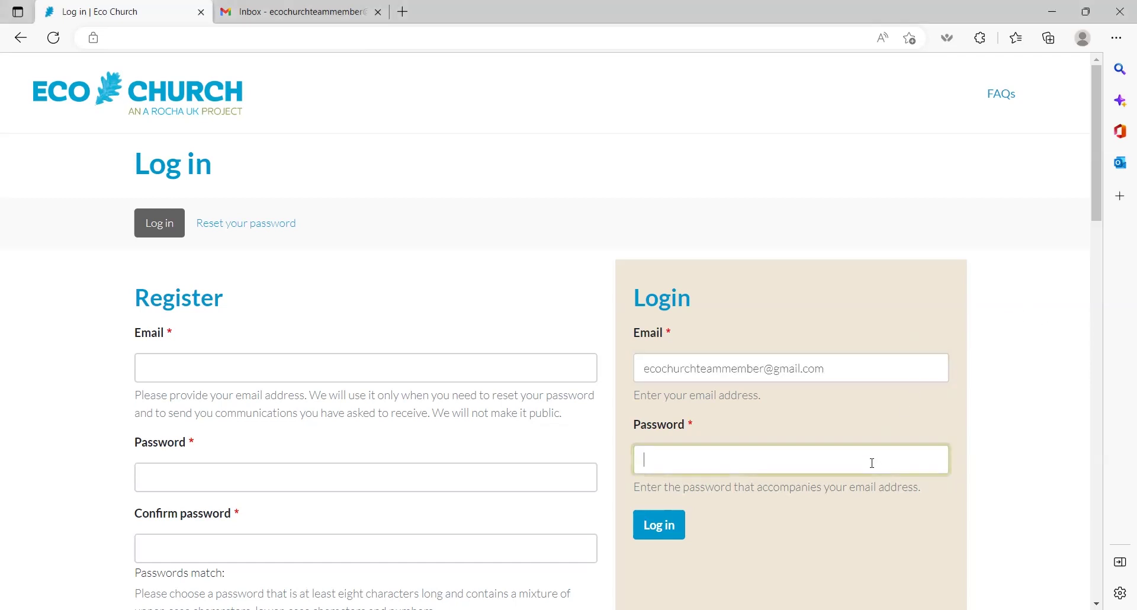
text(•••••••••••••)
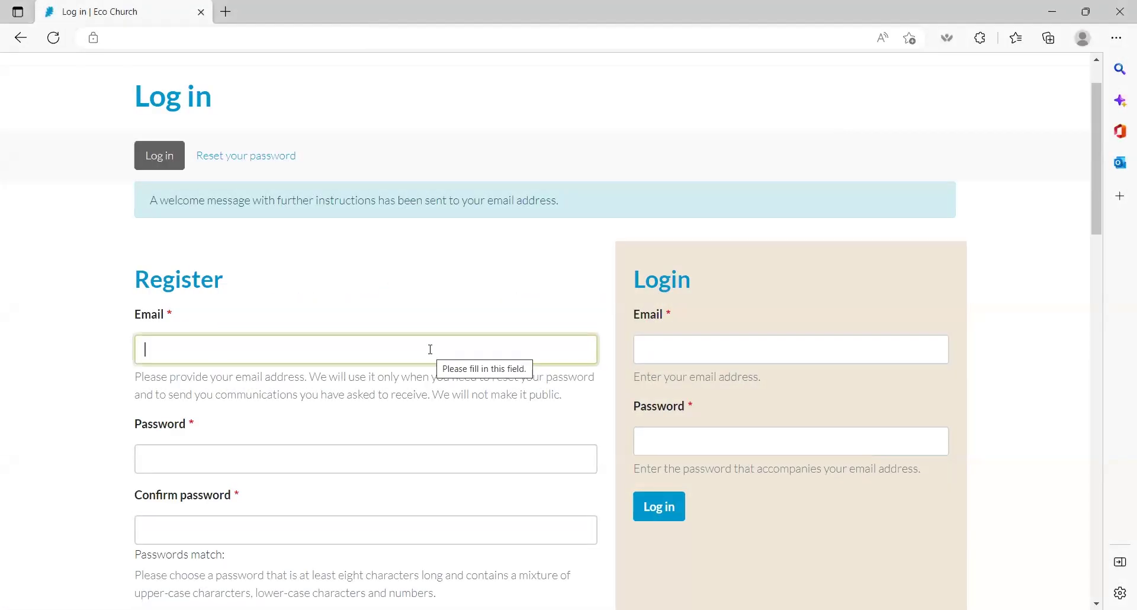
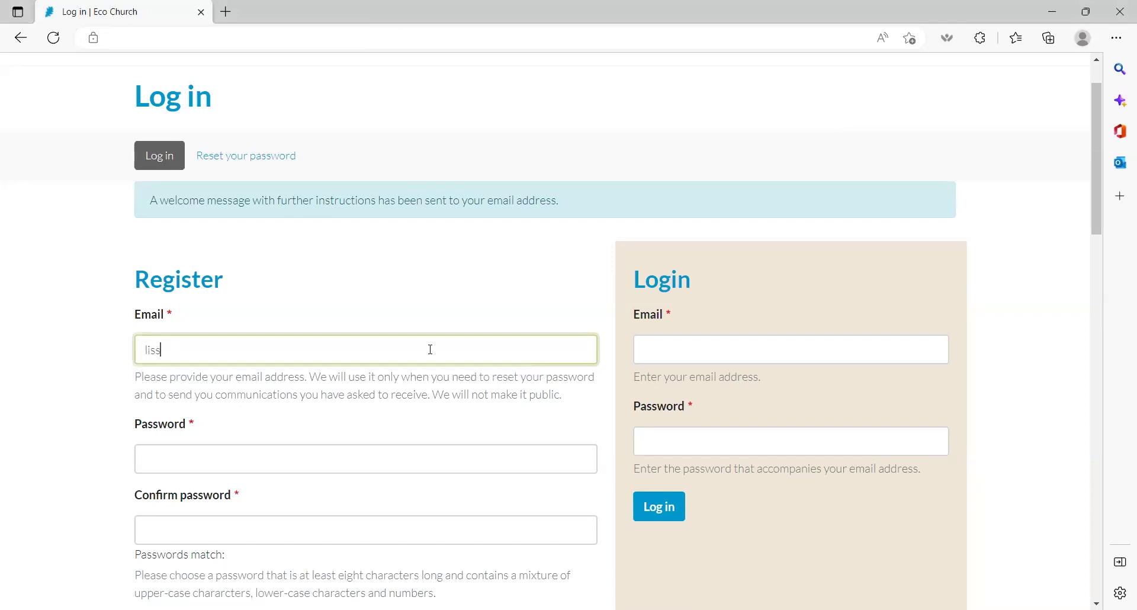
Step: Enter the registration email address and password in the Register form
click(398, 447)
text(••••••••••)
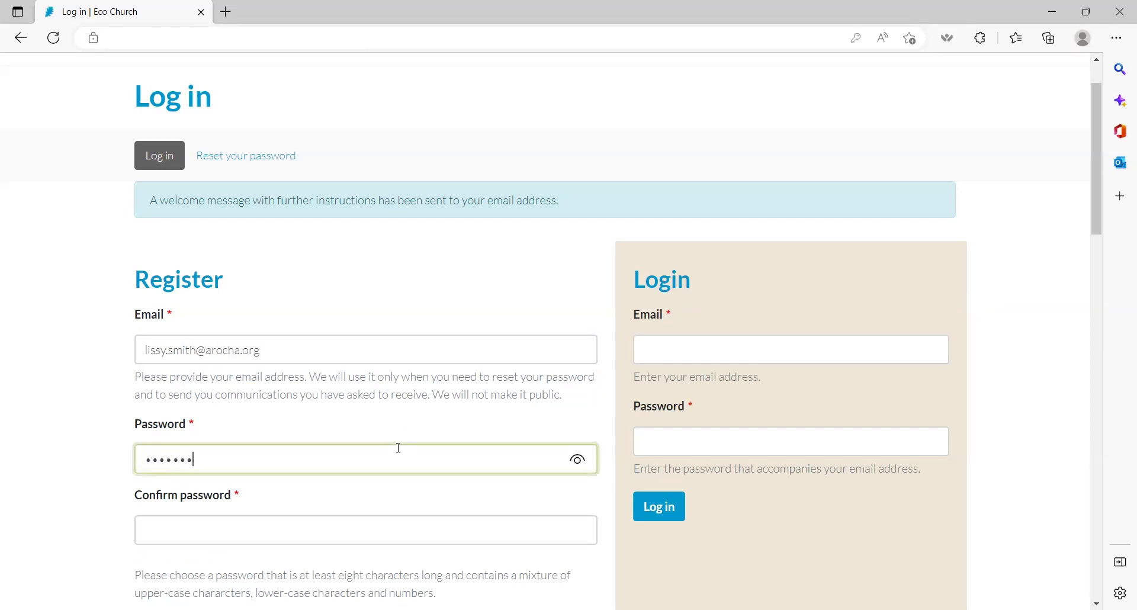
click(382, 527)
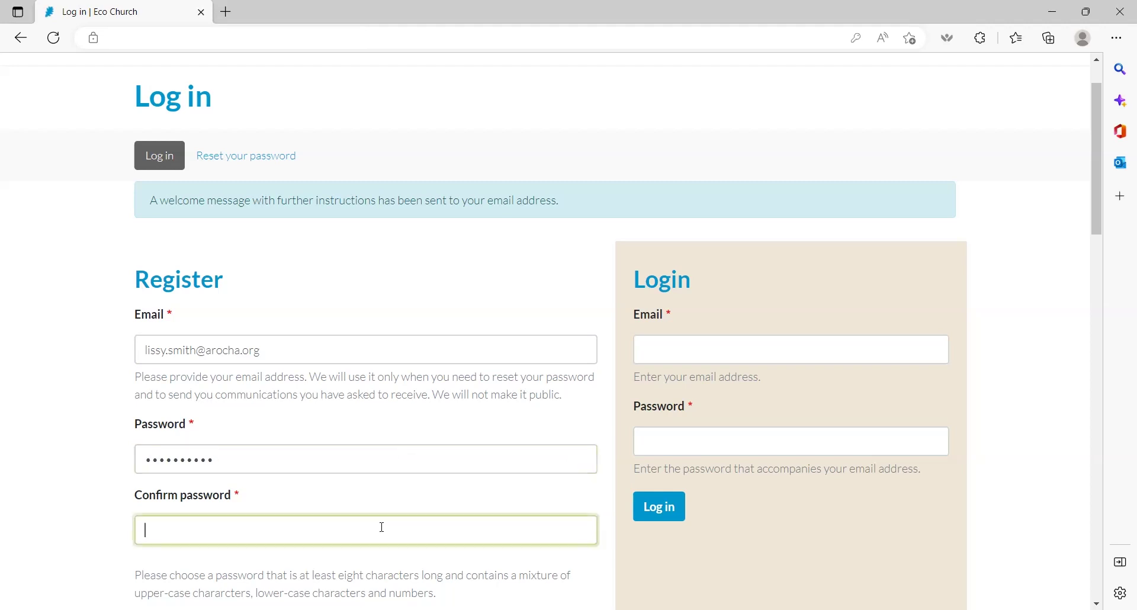
text(••••••••••)
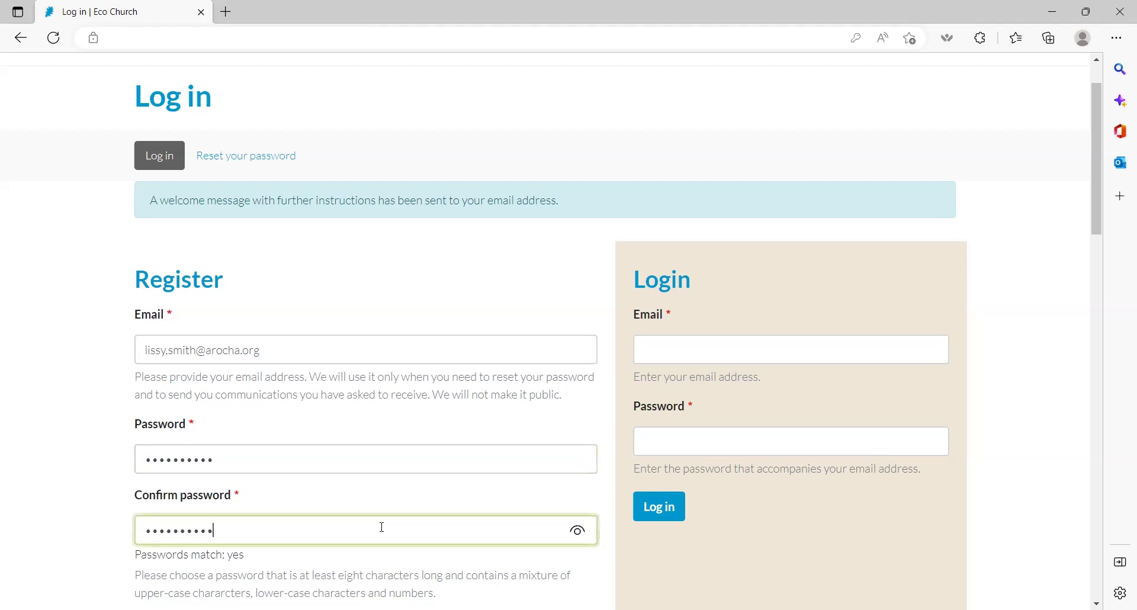
Step: Check the name, UK postal address and Eco Church Connect opt-in further down the form
scroll(382, 527, down, 1)
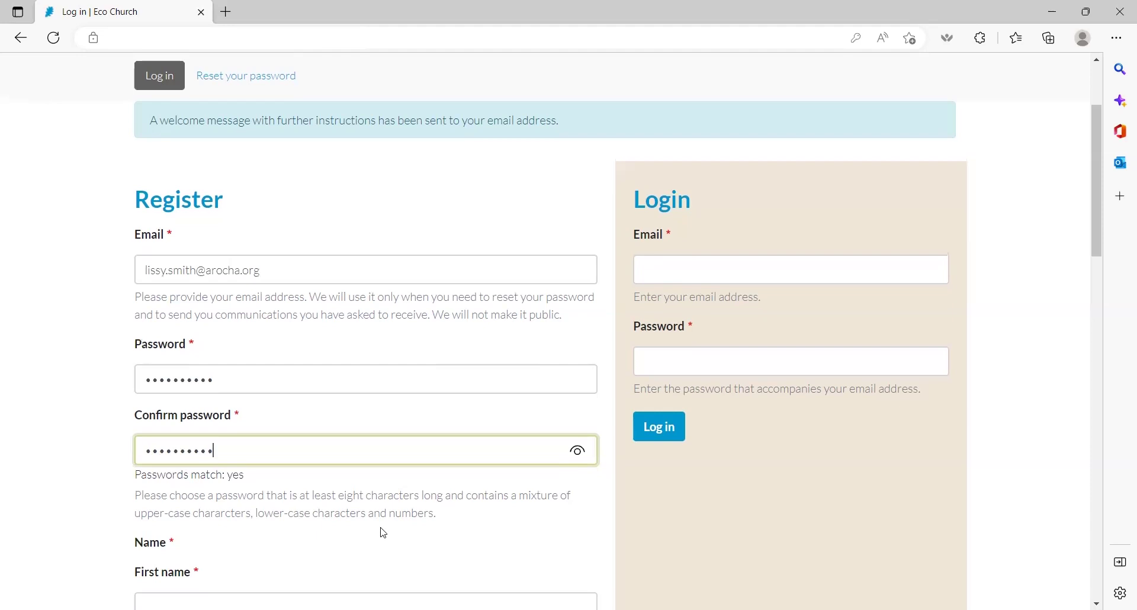
scroll(666, 358, down, 3)
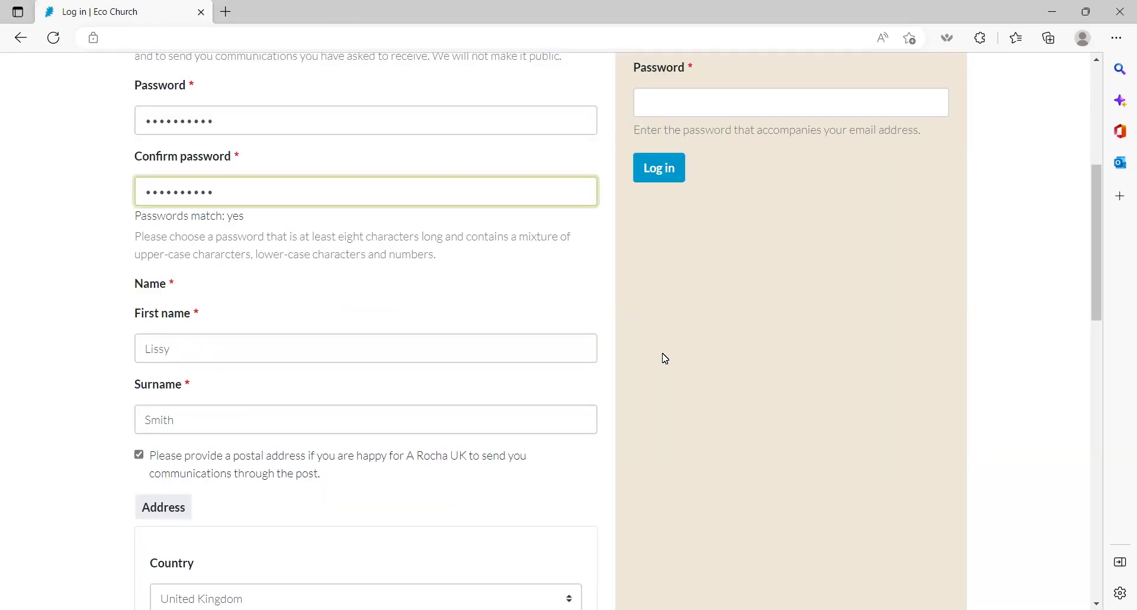
scroll(665, 358, down, 2)
scroll(665, 358, down, 4)
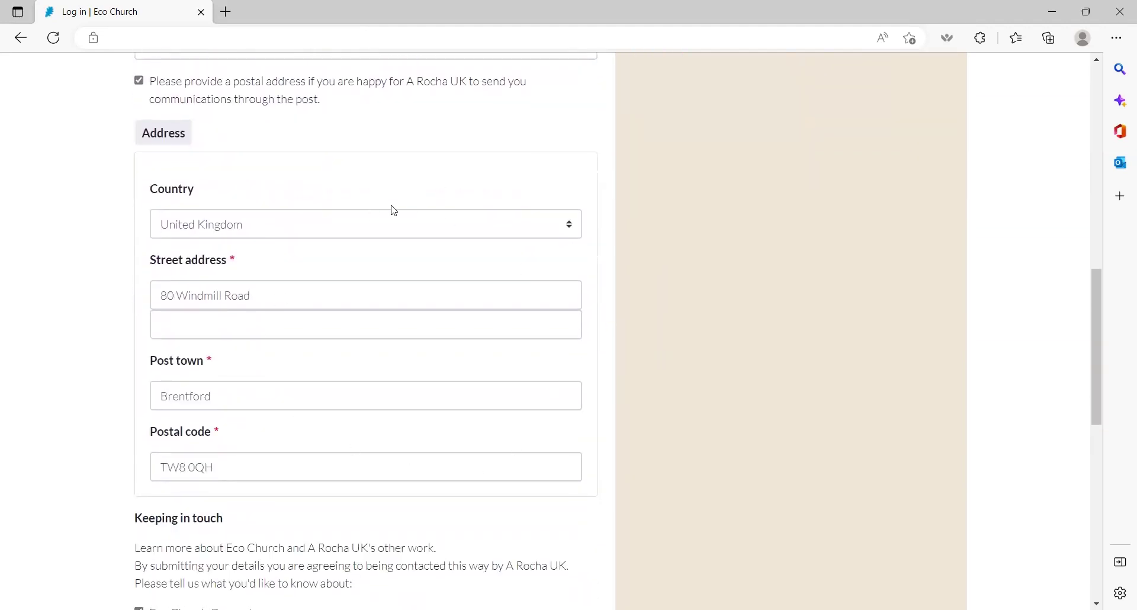
scroll(448, 420, down, 1)
scroll(447, 417, up, 2)
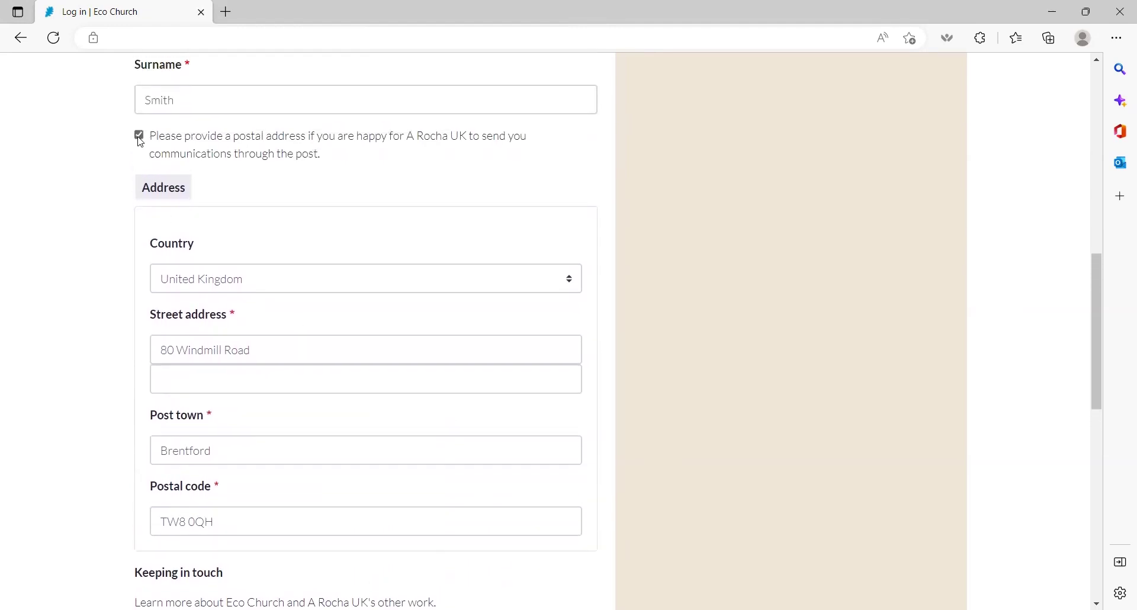
scroll(297, 295, down, 1)
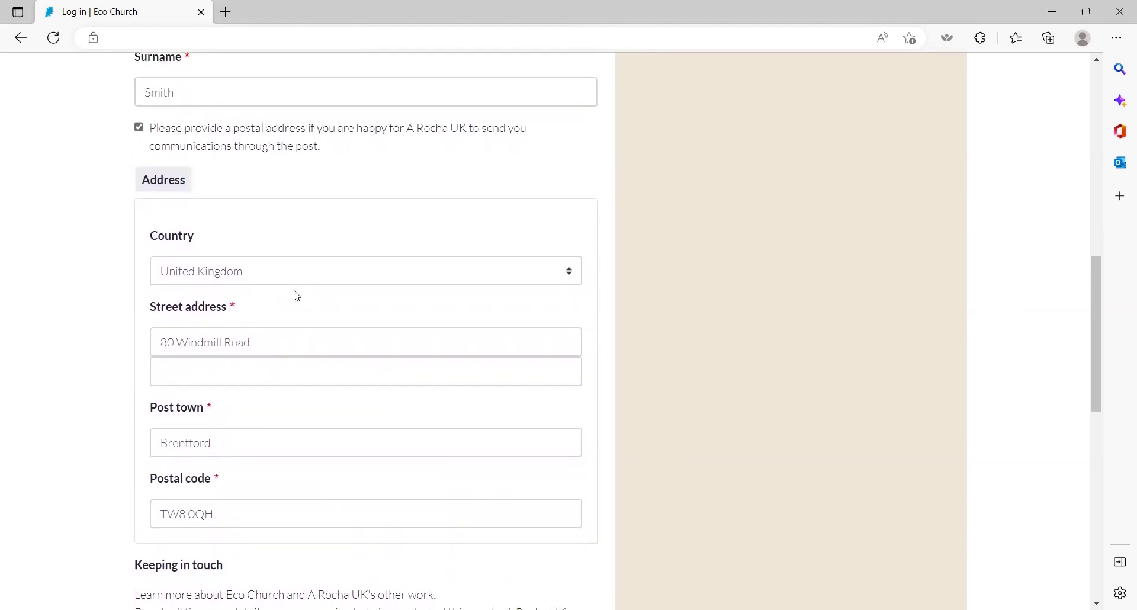
scroll(295, 291, down, 2)
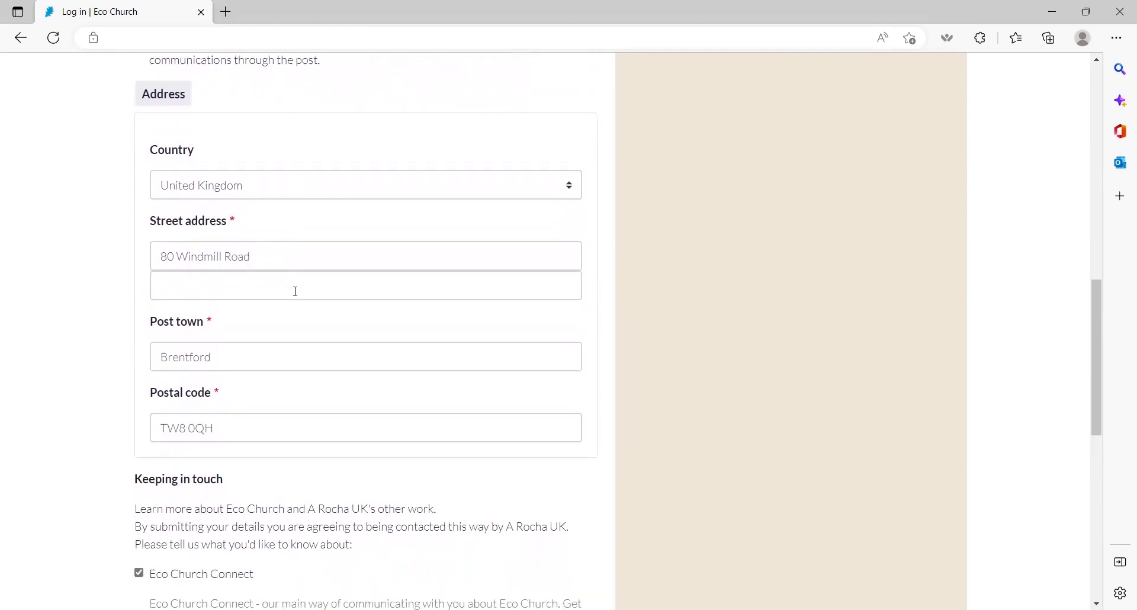
scroll(295, 292, down, 4)
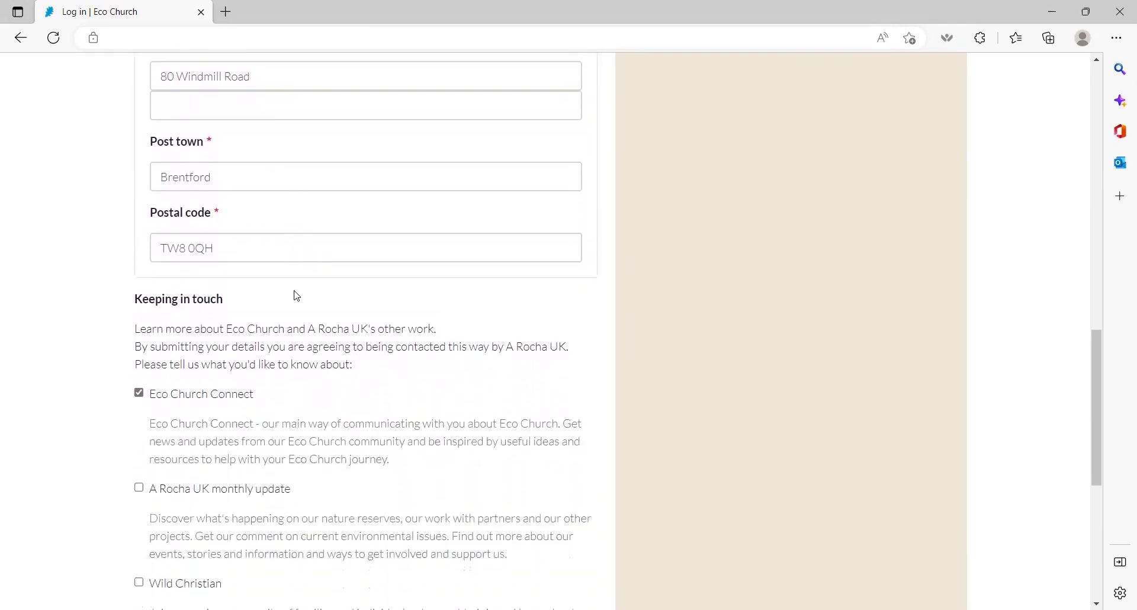
scroll(297, 296, down, 1)
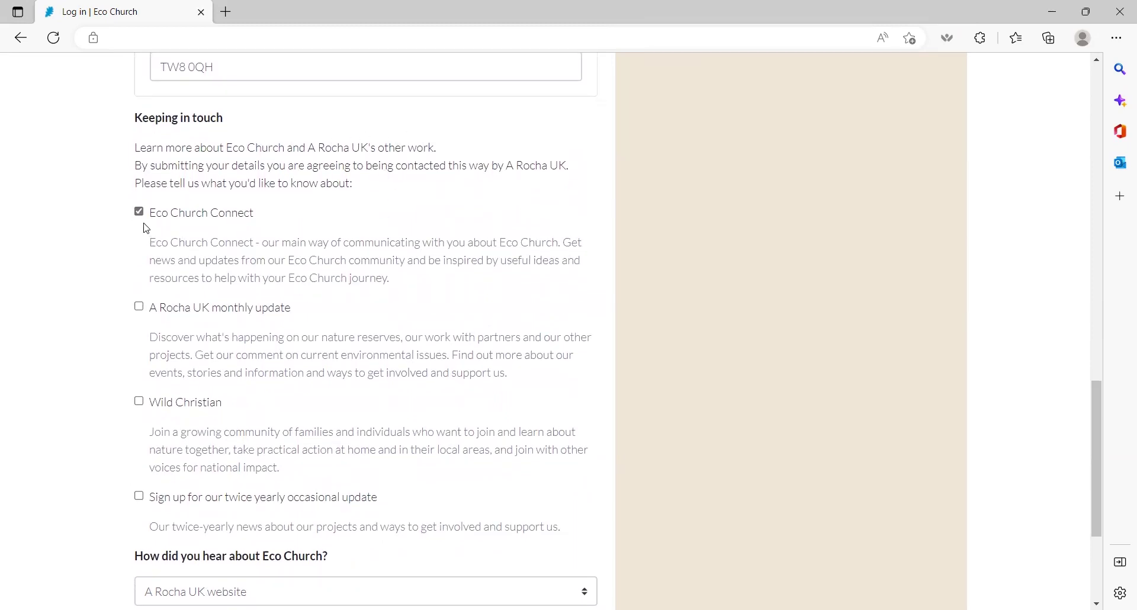
Step: Tick the A Rocha UK monthly update, keep 'A Rocha UK website' as the source, and create the account
click(145, 306)
scroll(254, 276, down, 2)
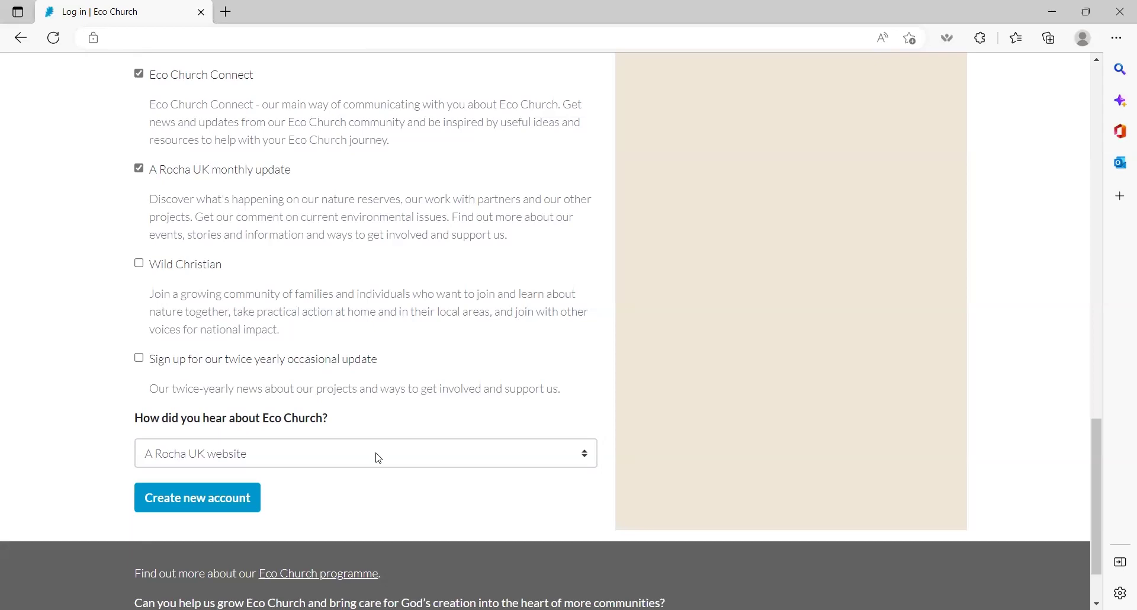
click(378, 458)
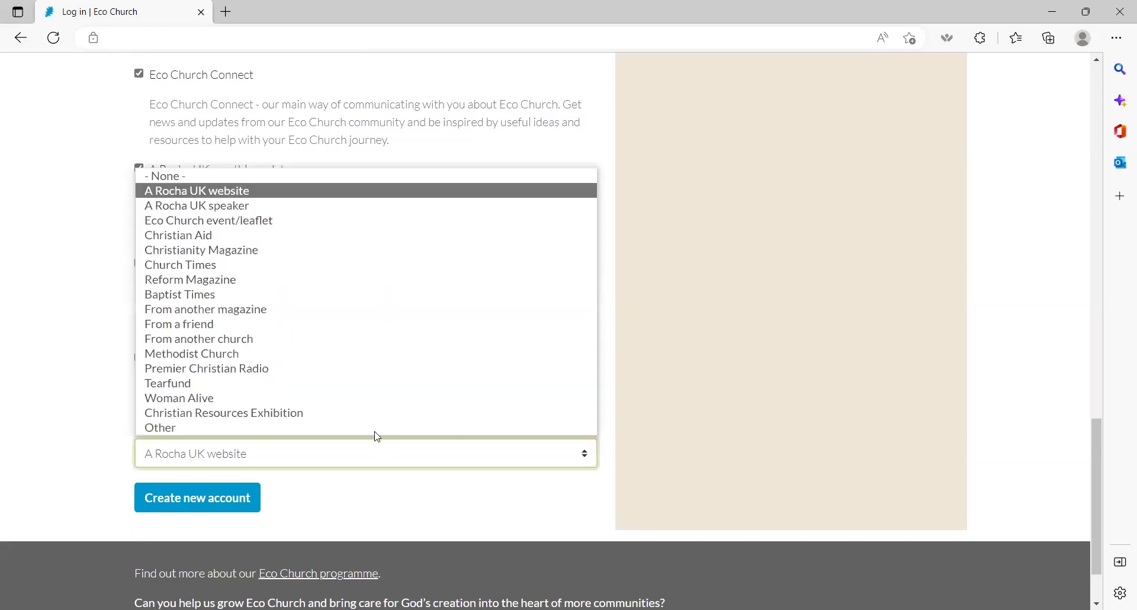
click(351, 197)
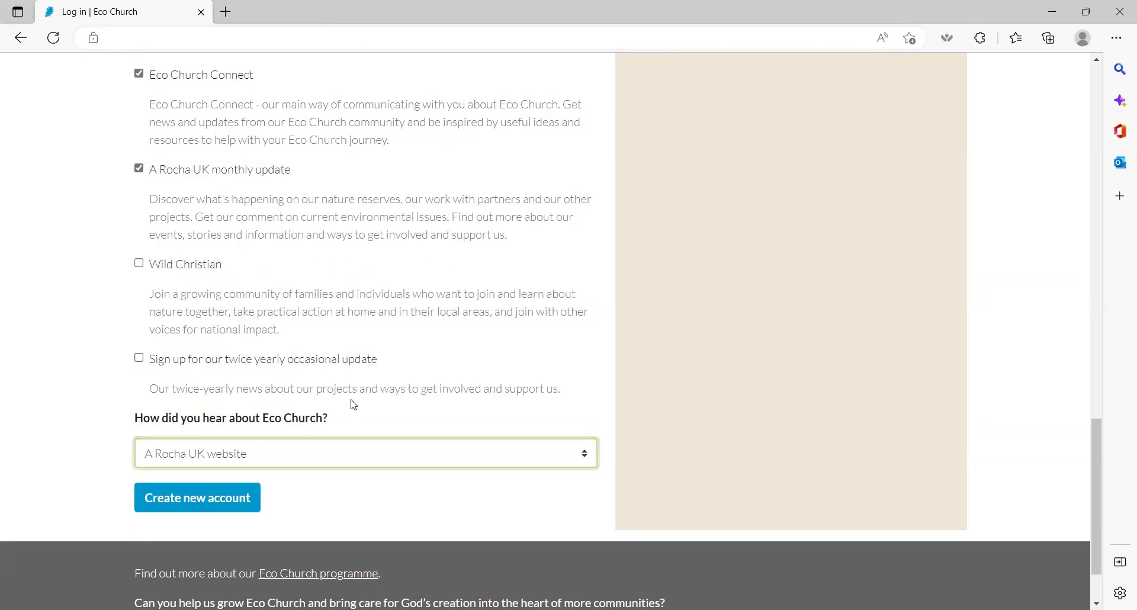
scroll(350, 402, down, 1)
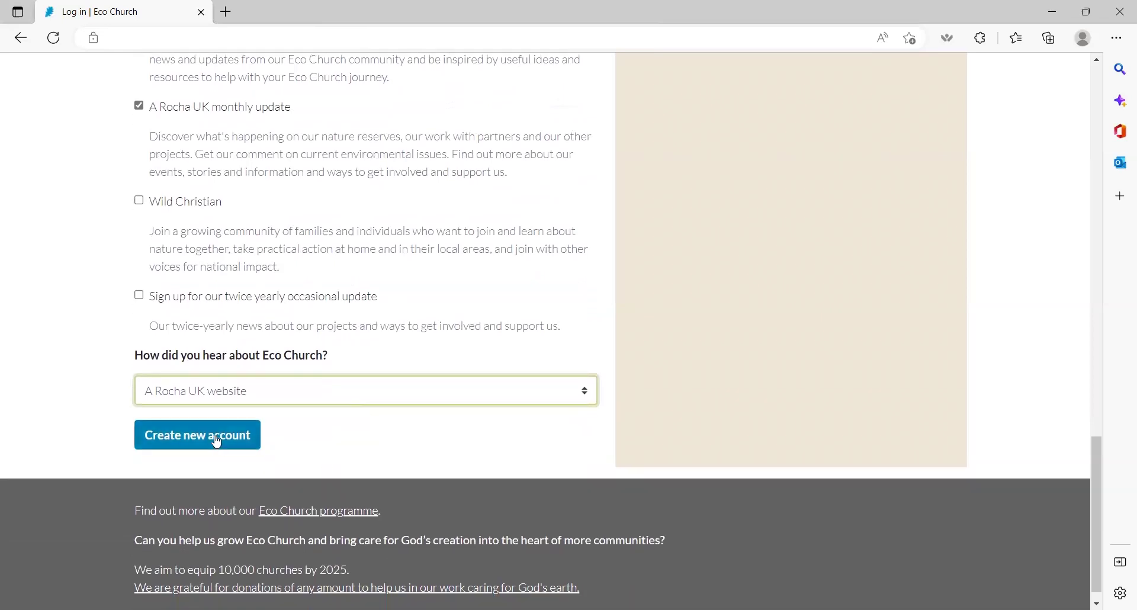
click(217, 442)
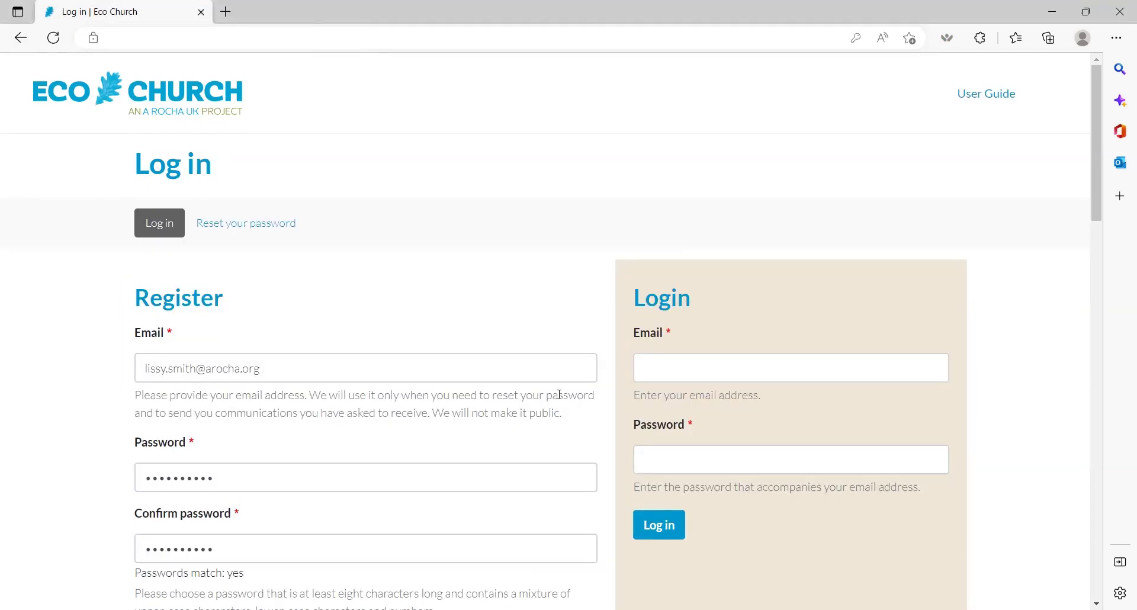
Step: Resubmit the registration form with Create new account at the bottom
scroll(559, 393, down, 2)
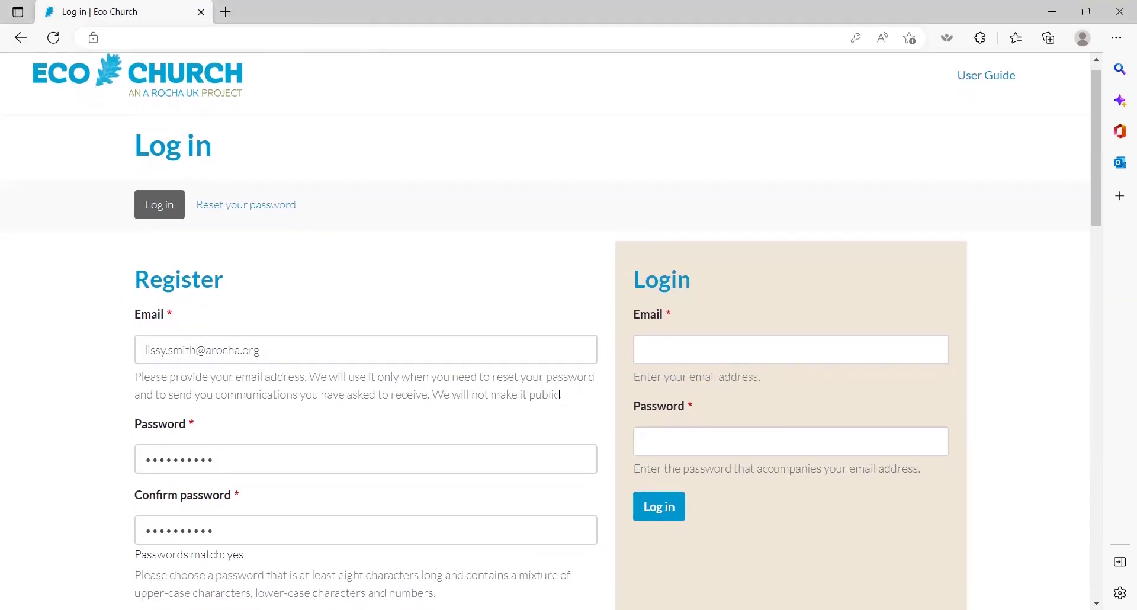
scroll(559, 394, down, 1)
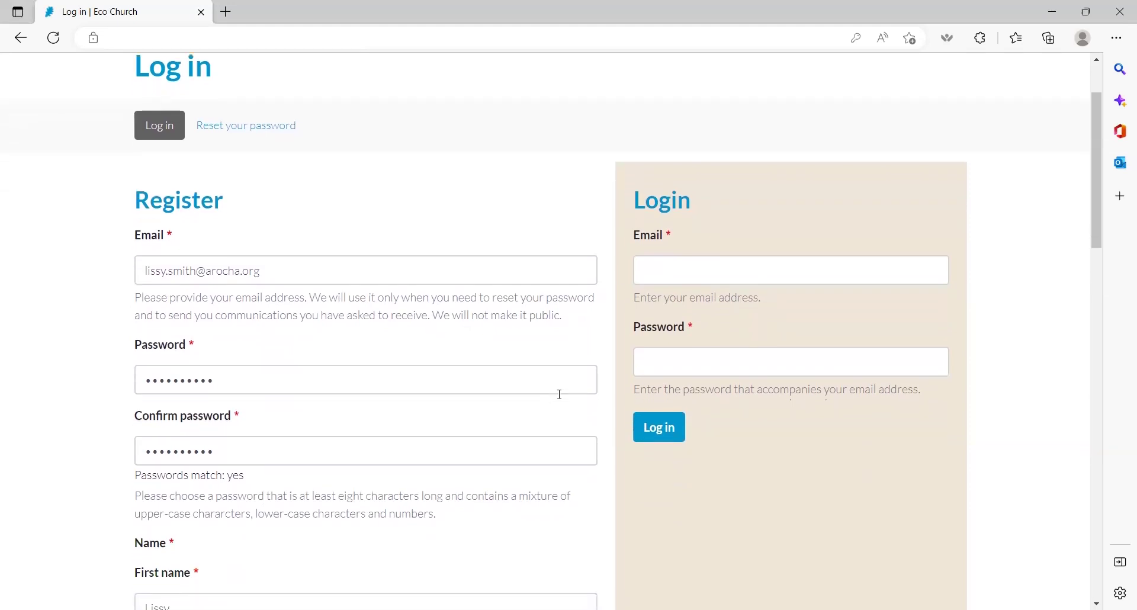
scroll(559, 394, down, 8)
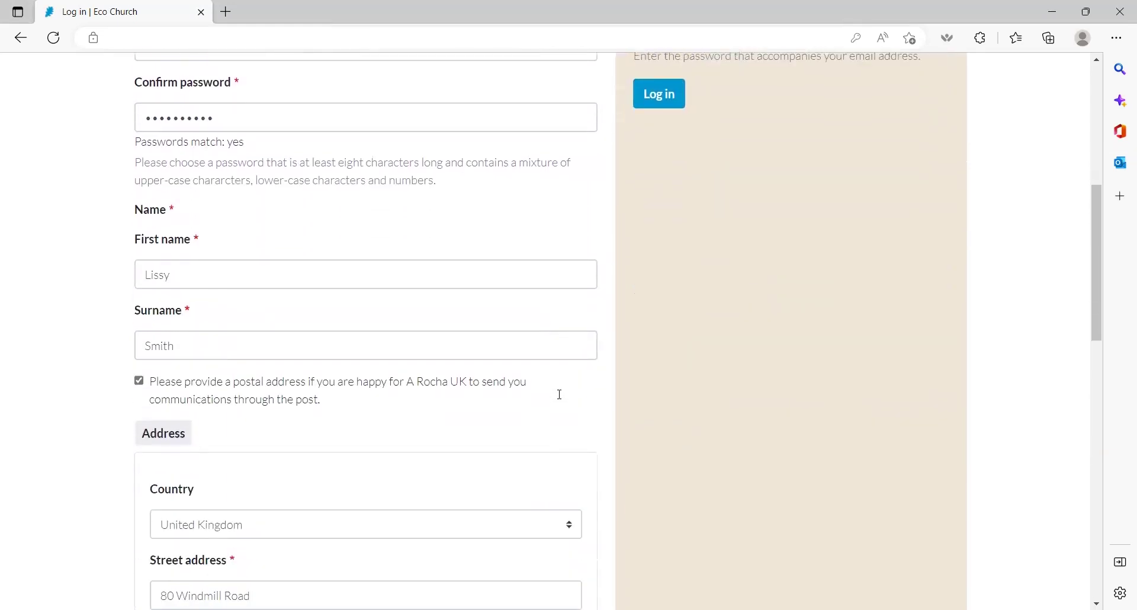
scroll(559, 394, down, 8)
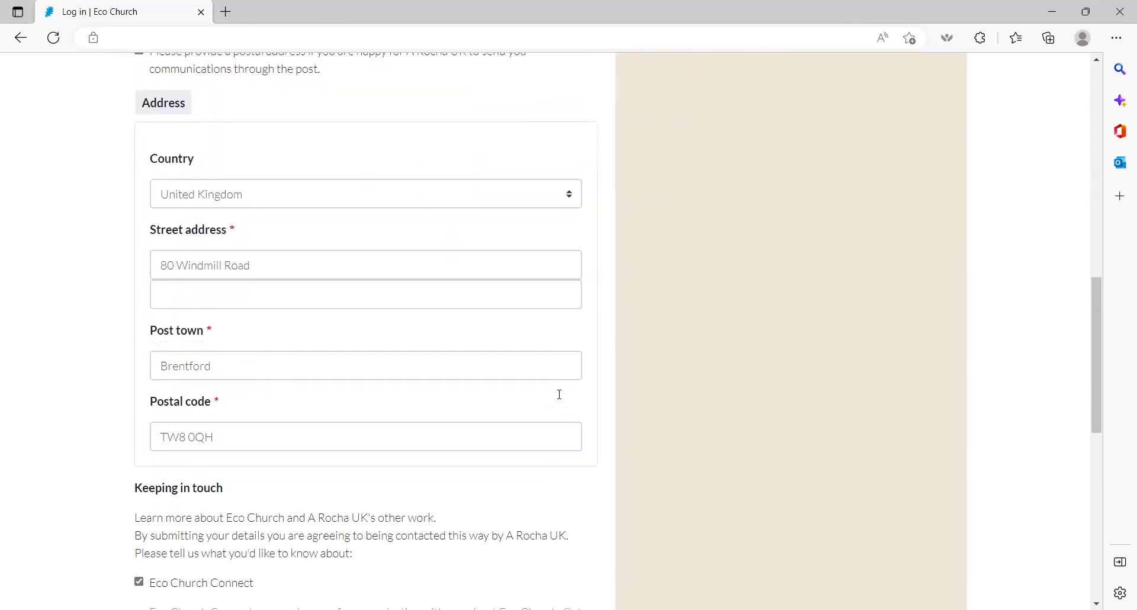
scroll(559, 394, down, 4)
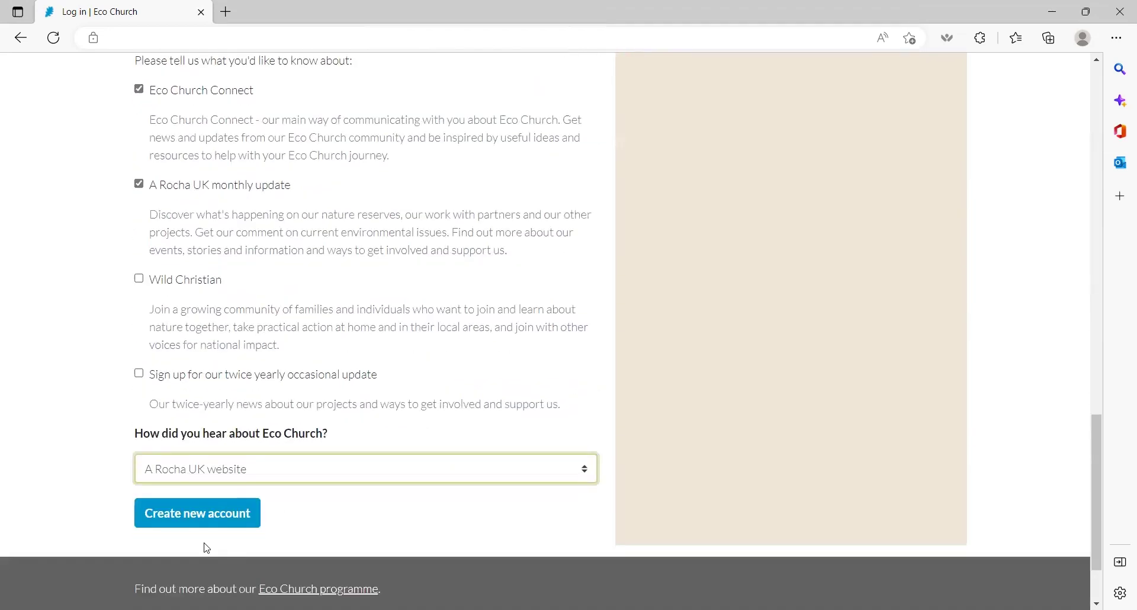
click(191, 516)
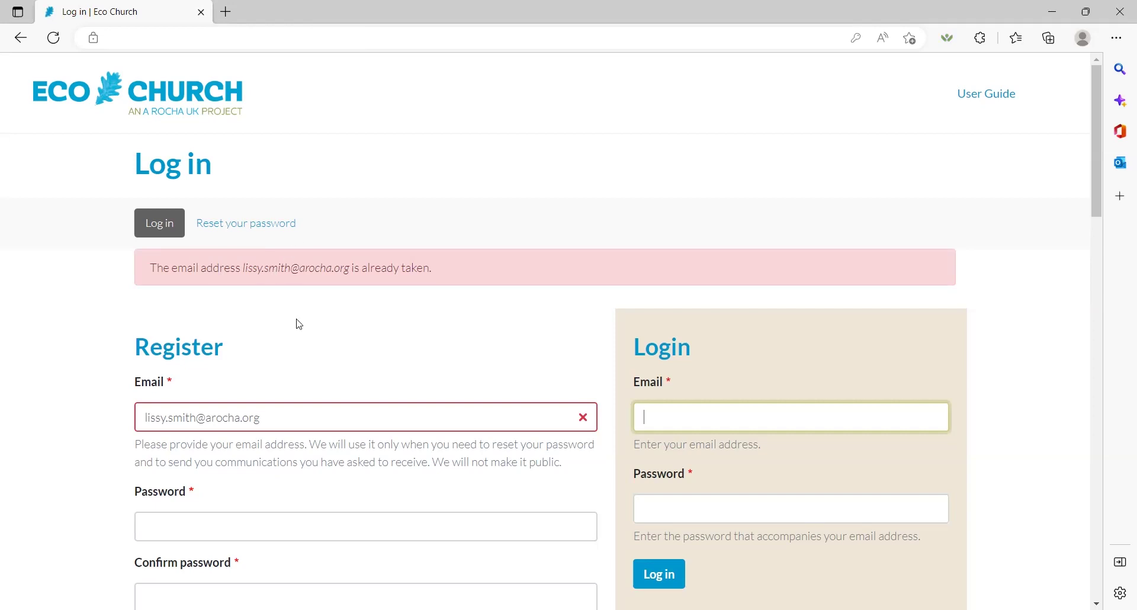
Step: Sign in with the team member's credentials to reach My account
click(687, 221)
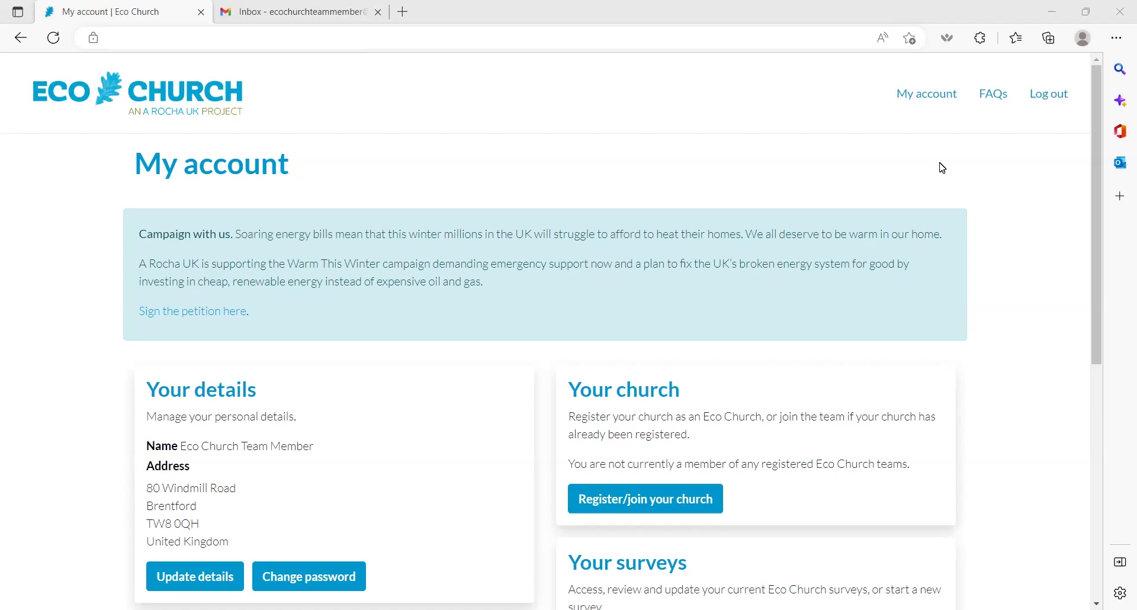
Step: On Register/join your church, search for churches at postcode TW8 0QH
click(675, 512)
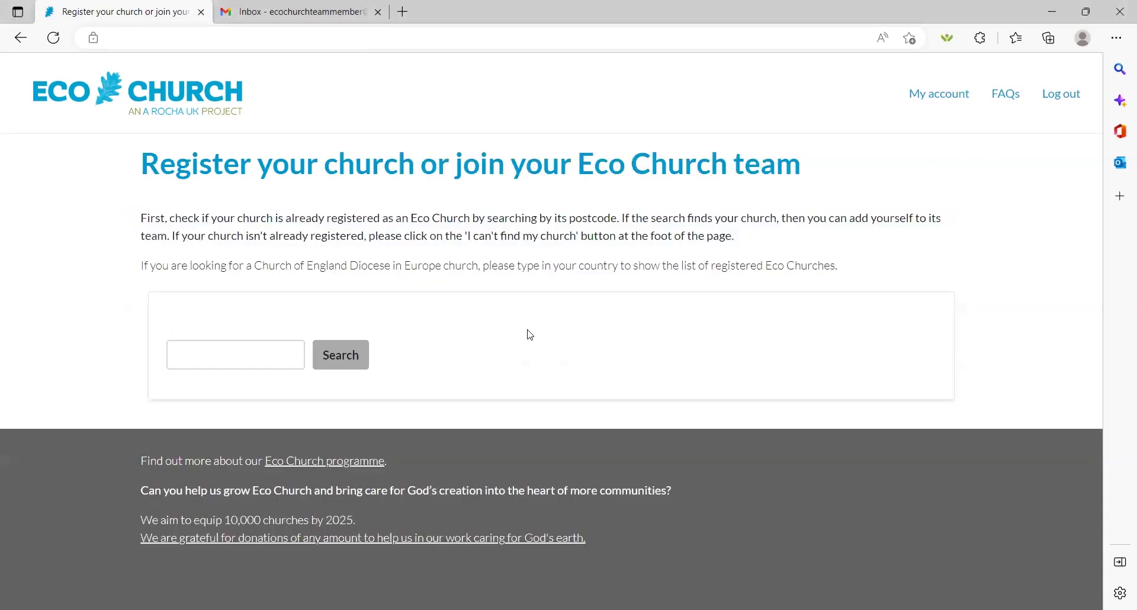
click(283, 349)
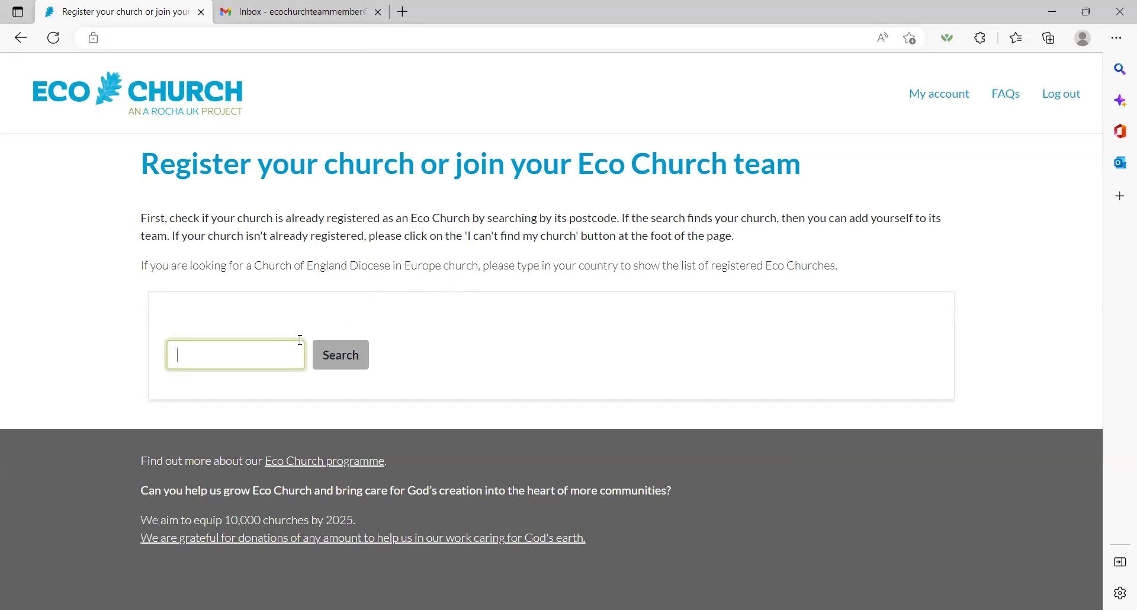
text(TW8 0QH)
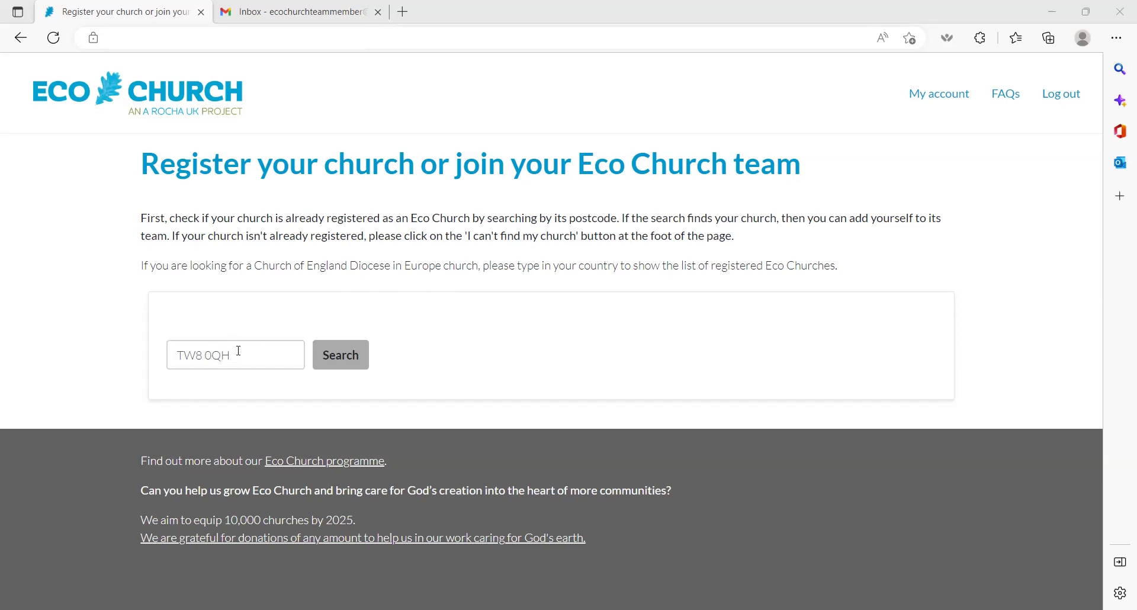
click(346, 363)
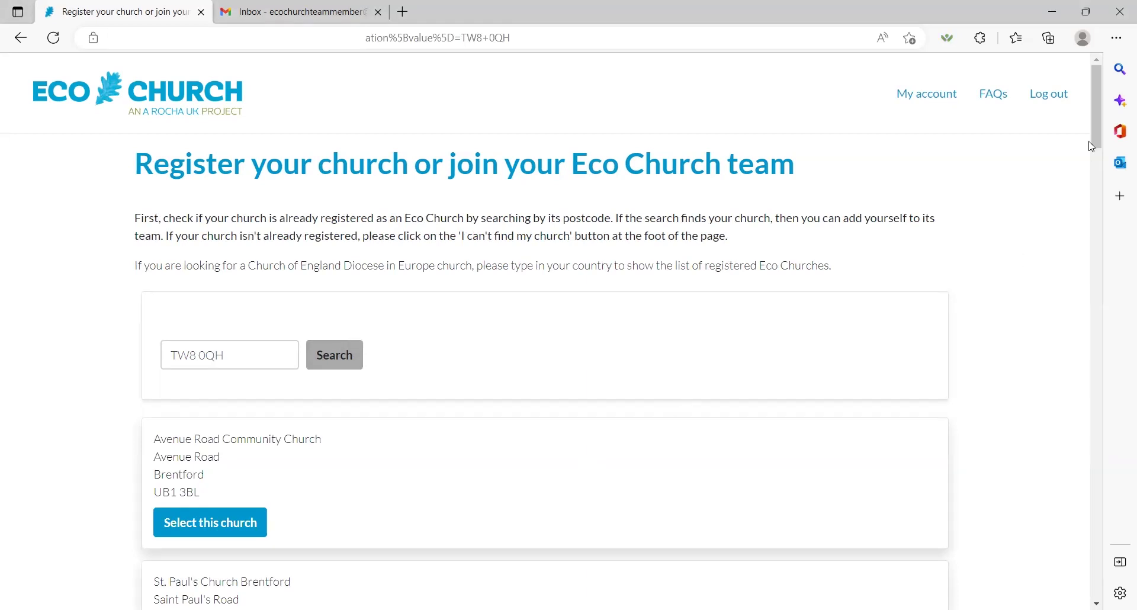
drag(1091, 146, 1057, 601)
click(160, 432)
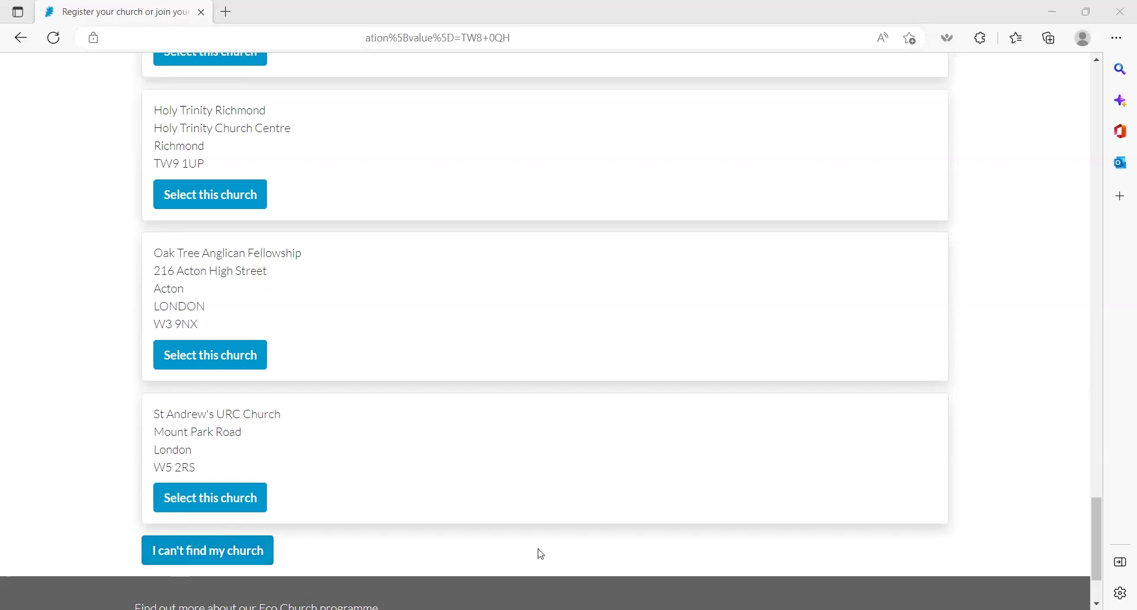
drag(1102, 551, 1093, 453)
scroll(1095, 456, up, 2)
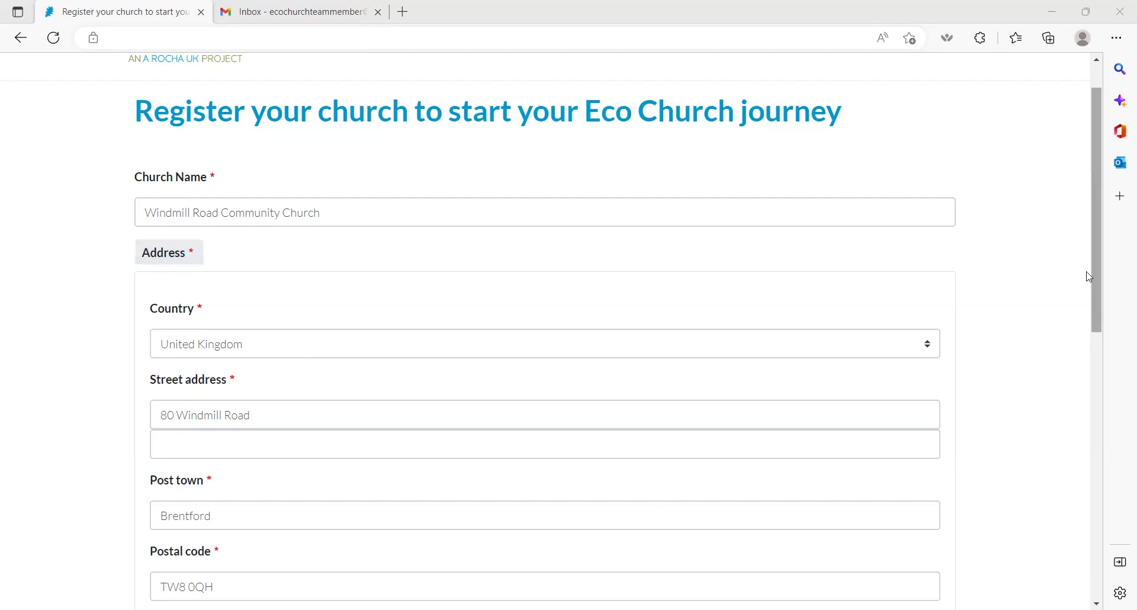
Step: Register the church as Independent, Urban, 25 worshippers, built 1950
scroll(1090, 276, down, 6)
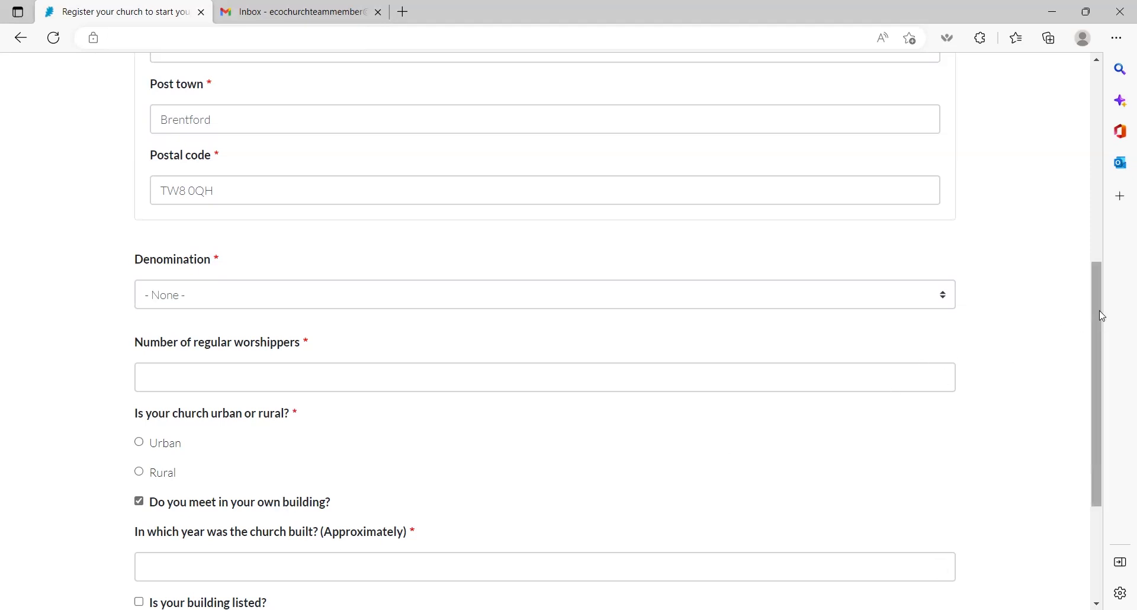
scroll(1098, 349, down, 2)
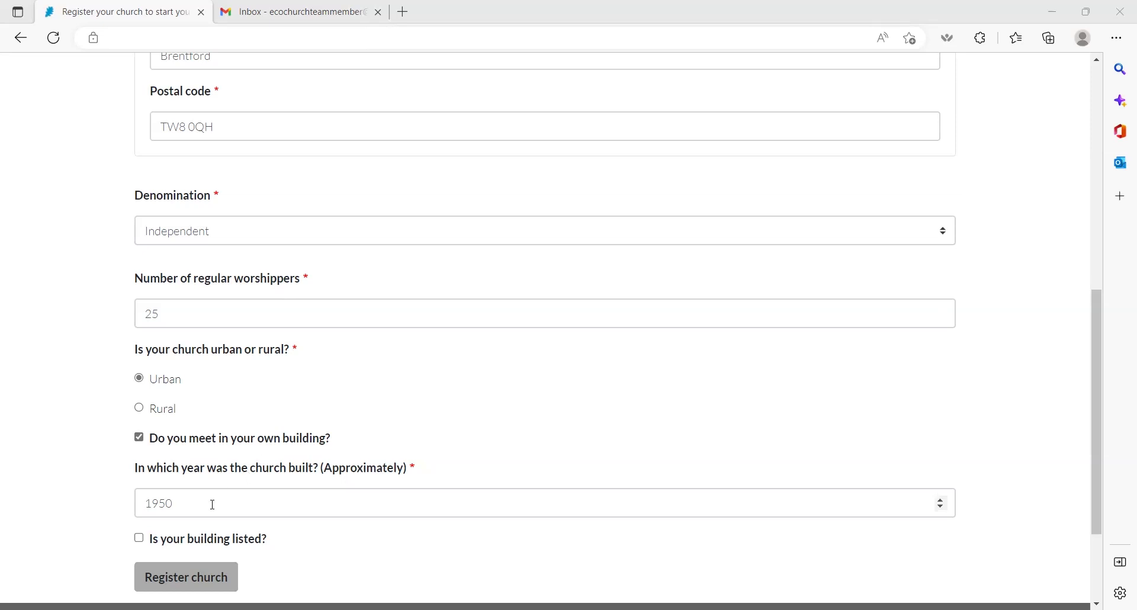
click(195, 584)
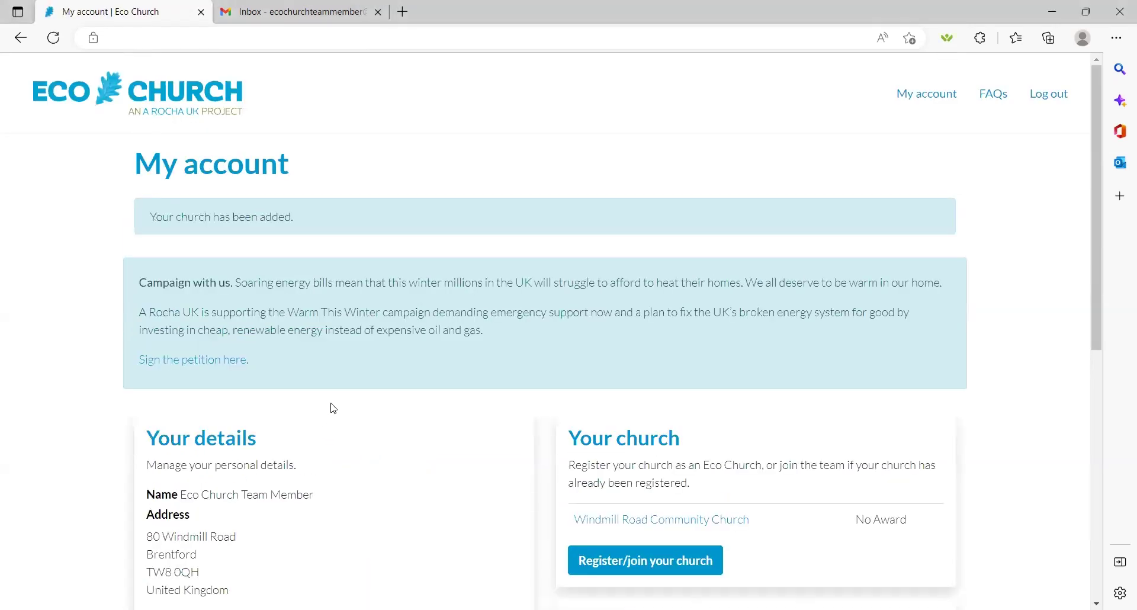
Step: Scroll the reloaded My account page to the Your church section
scroll(1099, 228, down, 1)
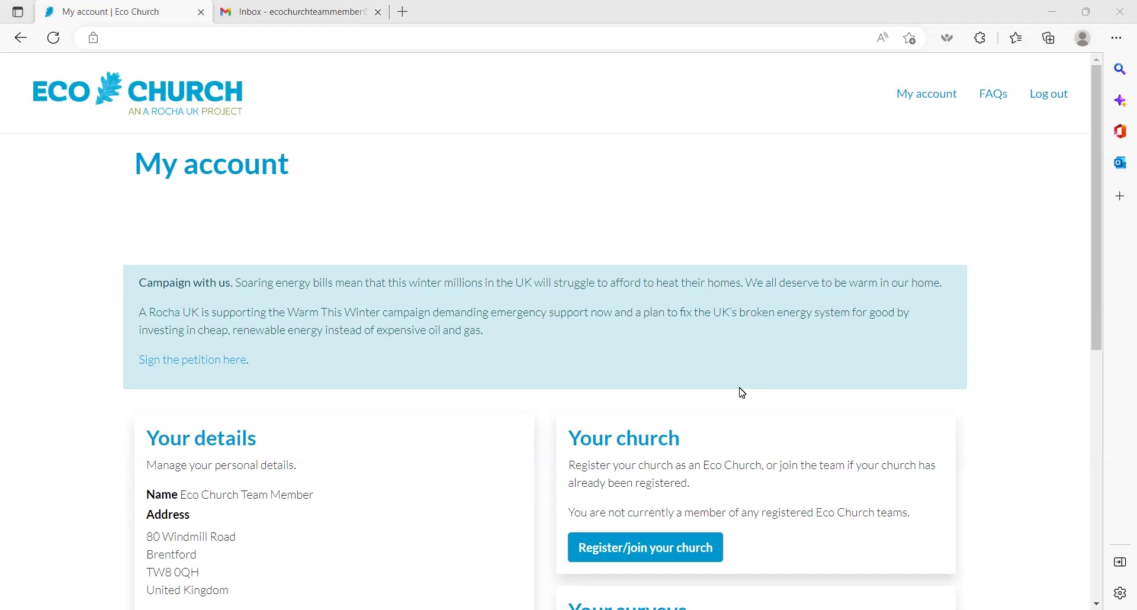
Step: Search postcode TW8 0QH again and select Windmill Road Community Church from the results
click(654, 557)
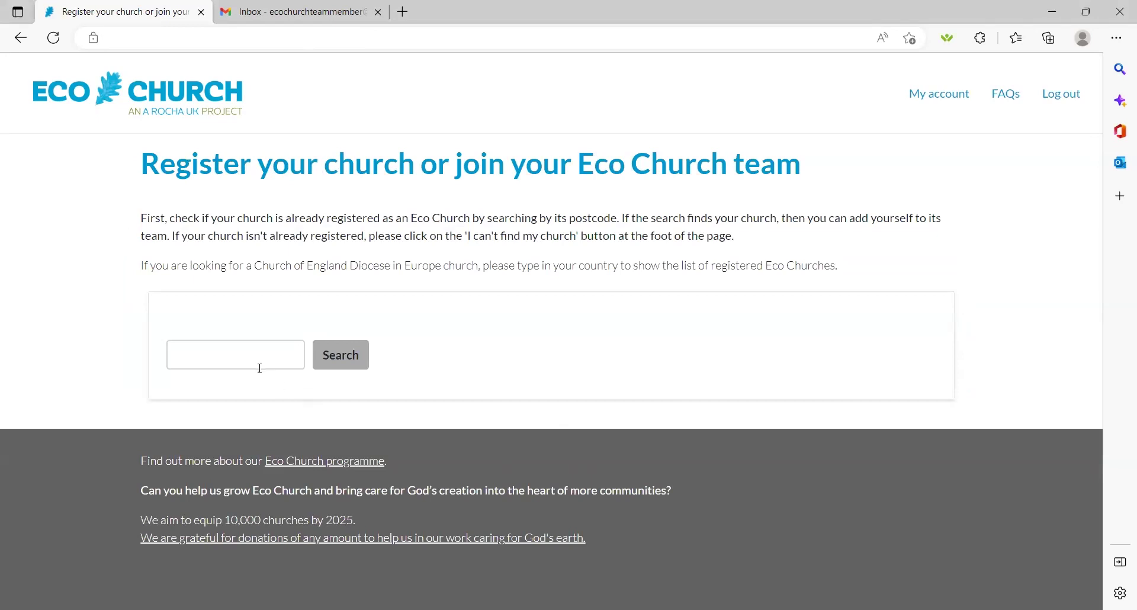
click(256, 362)
text(TW8 0QH)
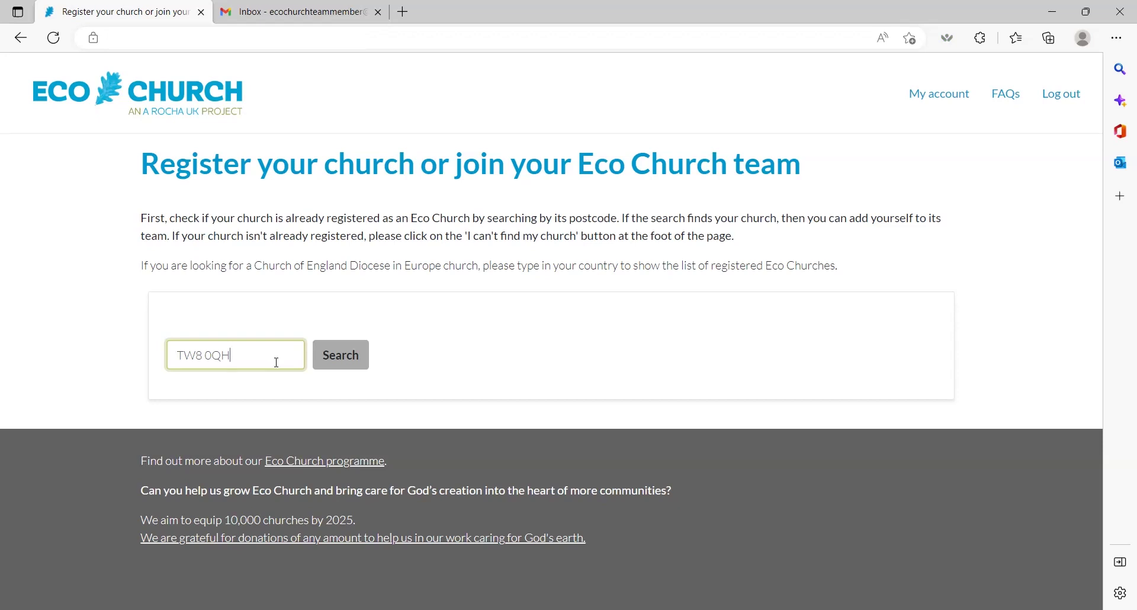
click(340, 359)
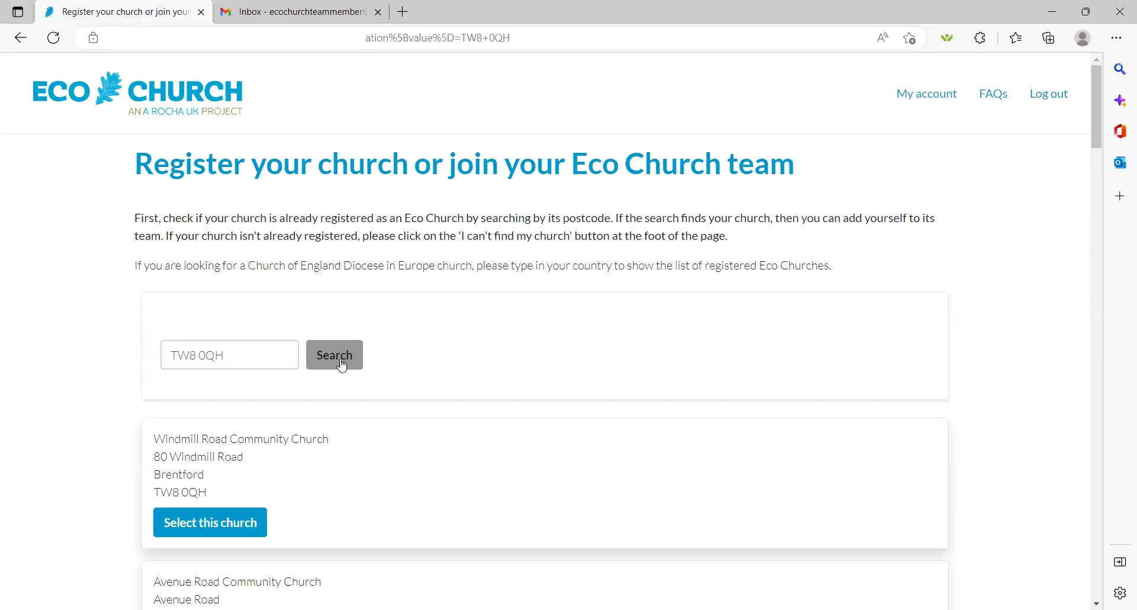
scroll(1097, 155, down, 2)
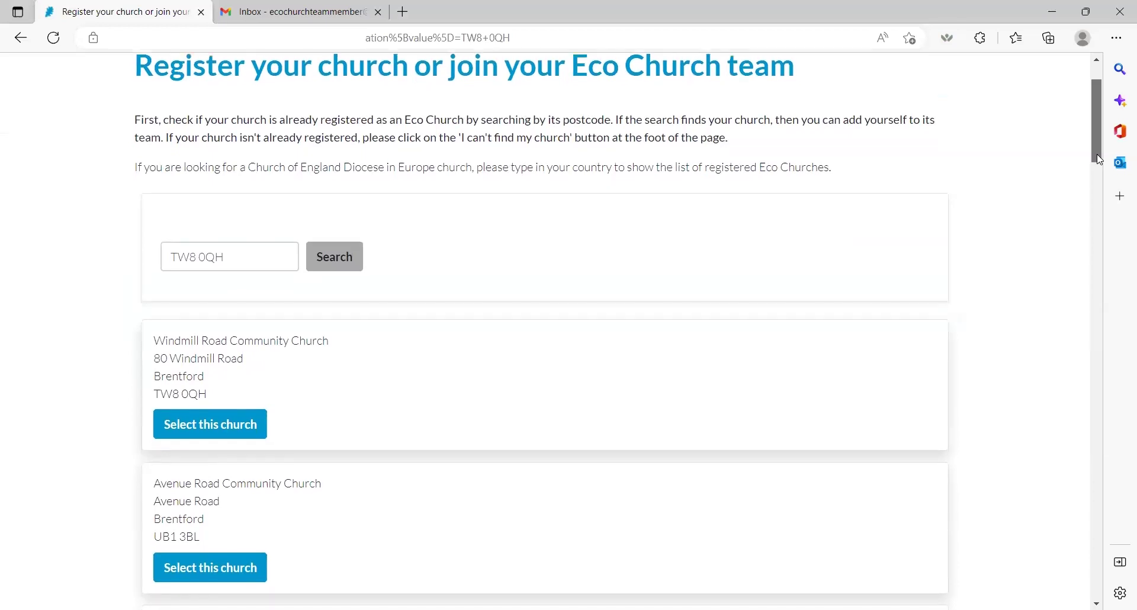
drag(1097, 154, 1097, 161)
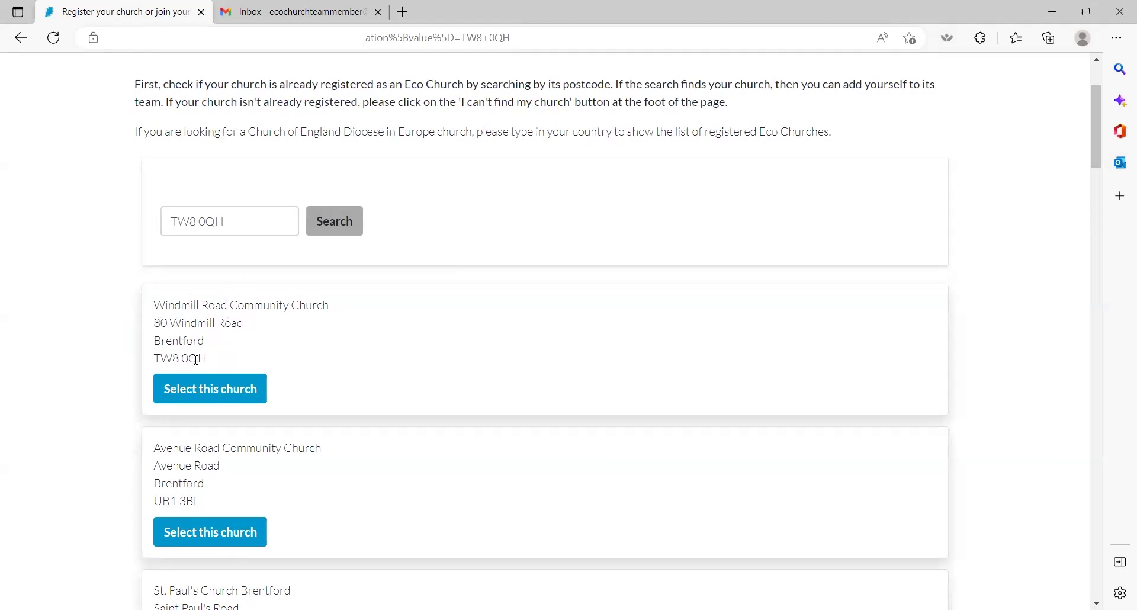
click(229, 401)
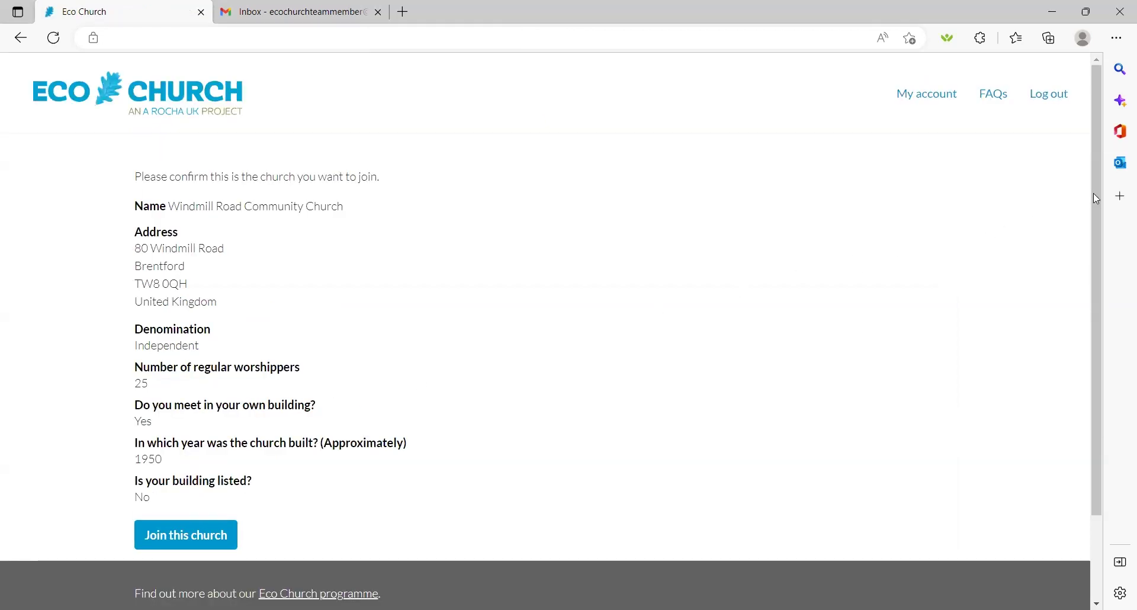
Step: Join Windmill Road Community Church from its confirmation page
drag(1094, 193, 1096, 201)
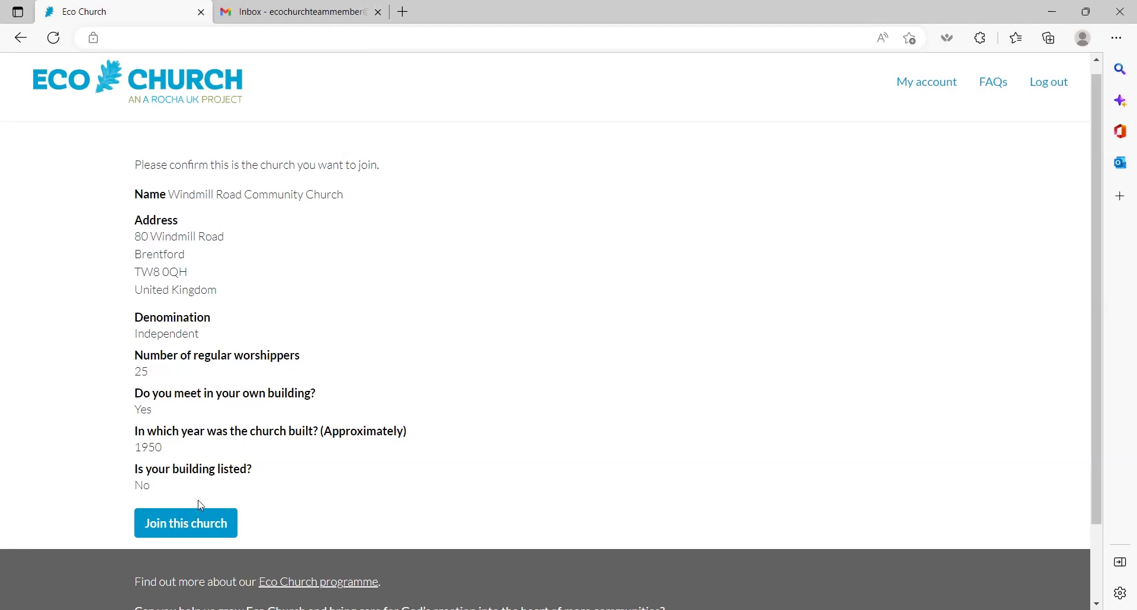
click(193, 520)
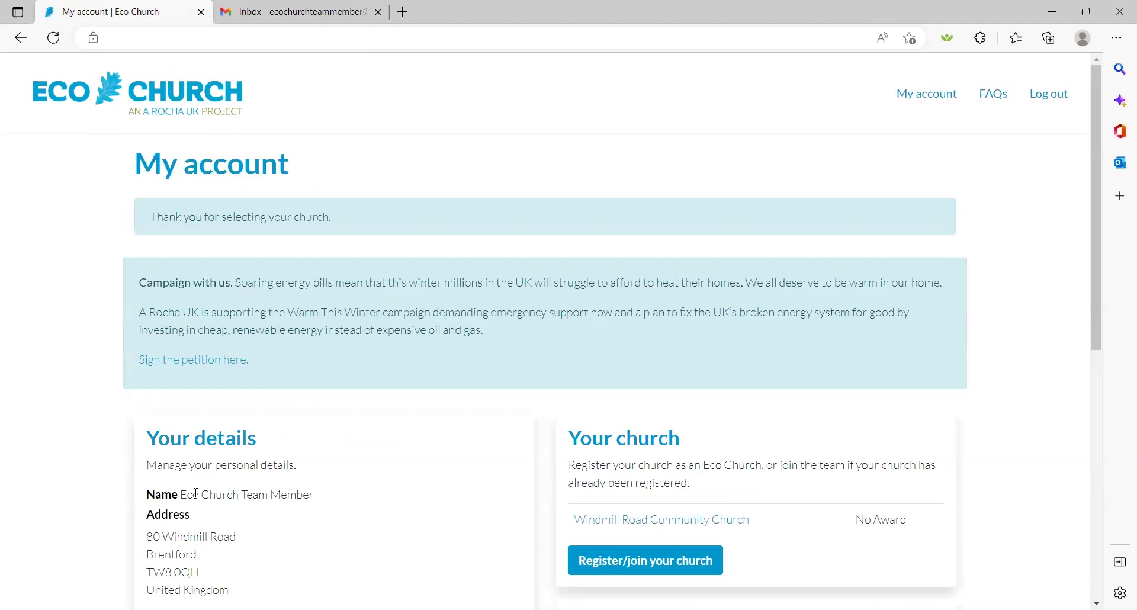